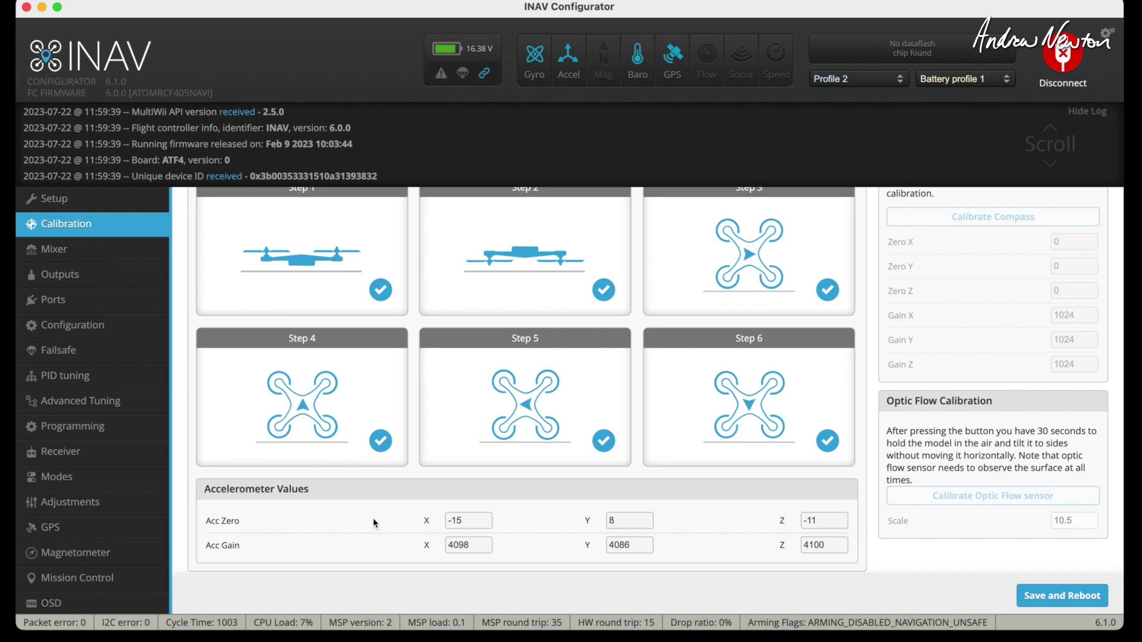
# Step: Open the Mixer tab showing two motor rules at throttle 1 and three servo rules at 80% weight
pyautogui.click(62, 250)
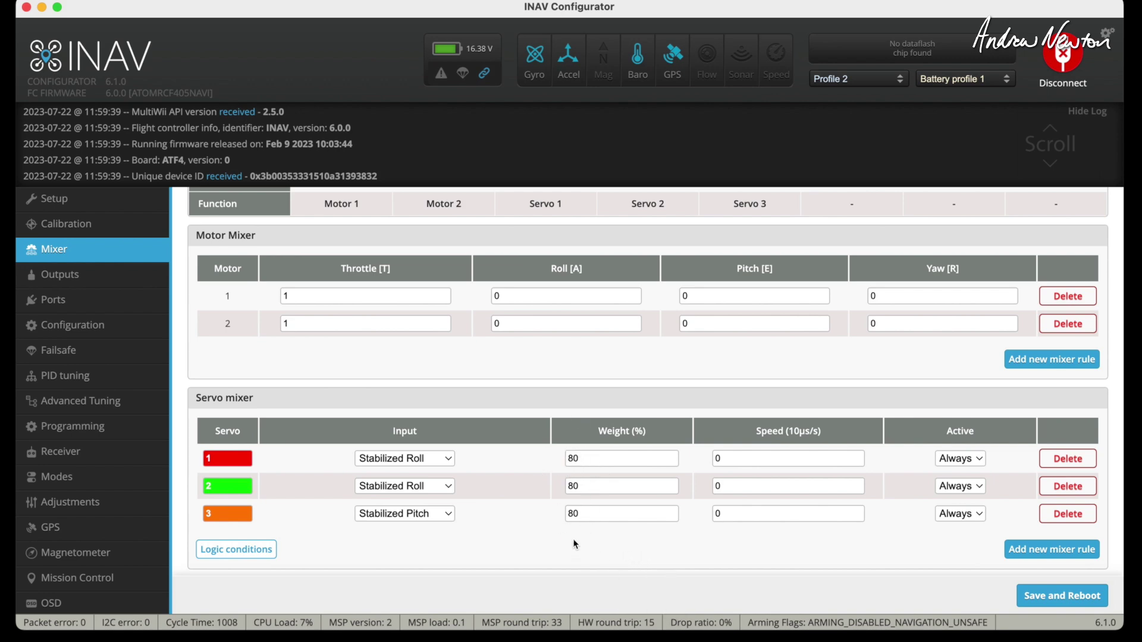
# Step: Open the Outputs tab showing DSHOT600, 50Hz servo refresh, 5.0% motor idle and 14 motor poles
pyautogui.click(89, 275)
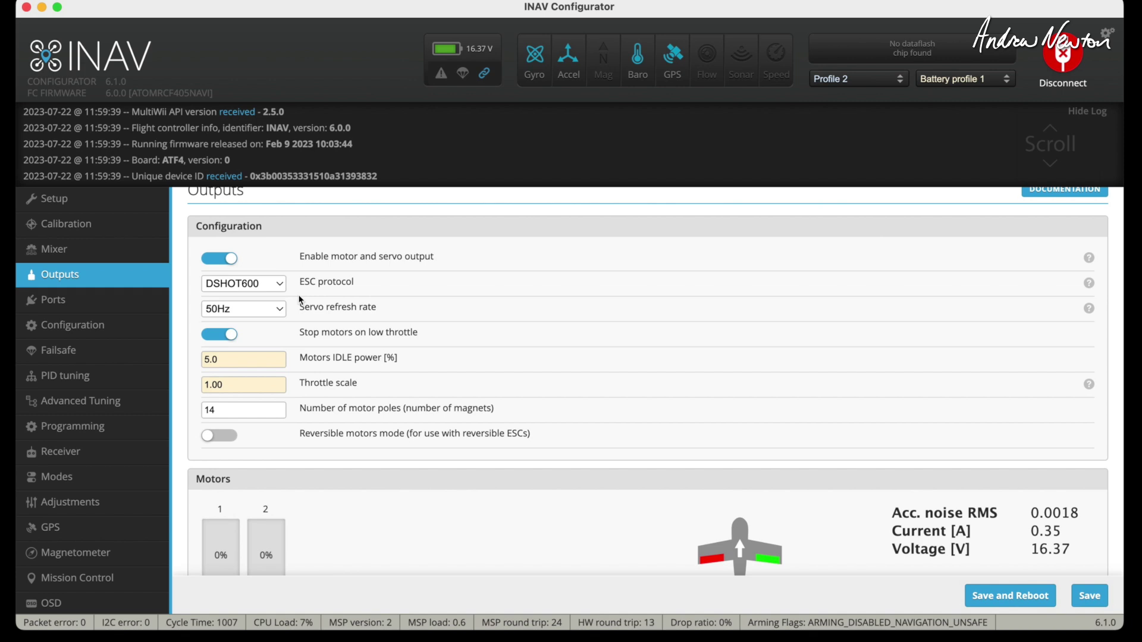
# Step: Scroll down the Outputs tab to check the Servos table
pyautogui.scroll(-10, 437, 446)
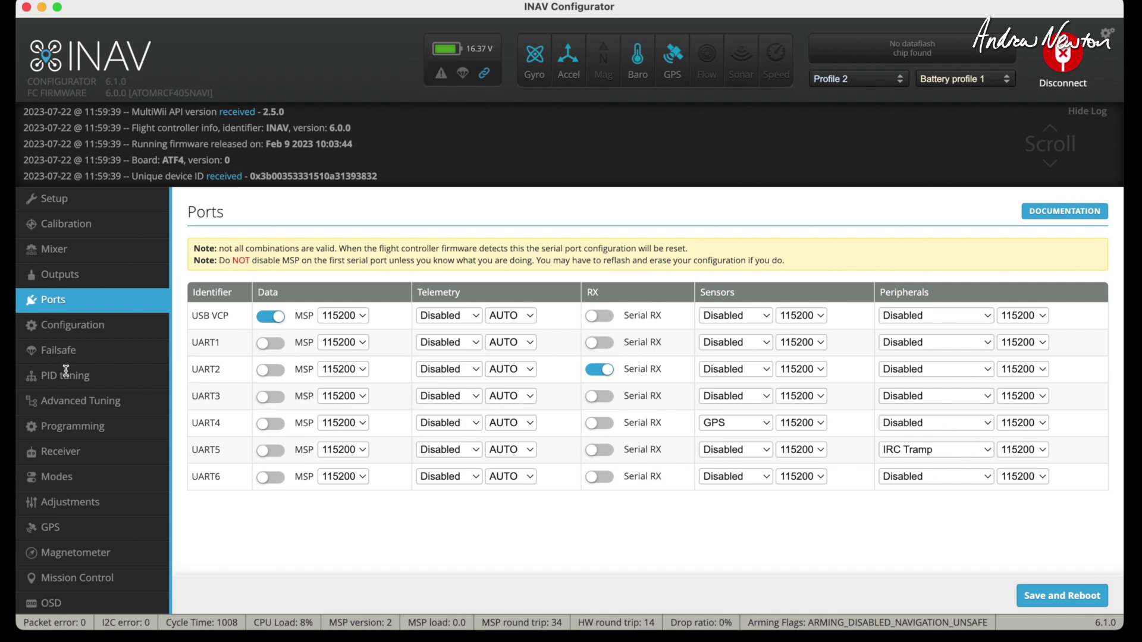
# Step: Look through the Configuration tab's sensor, battery and feature settings, then bring up PID tuning
pyautogui.click(84, 332)
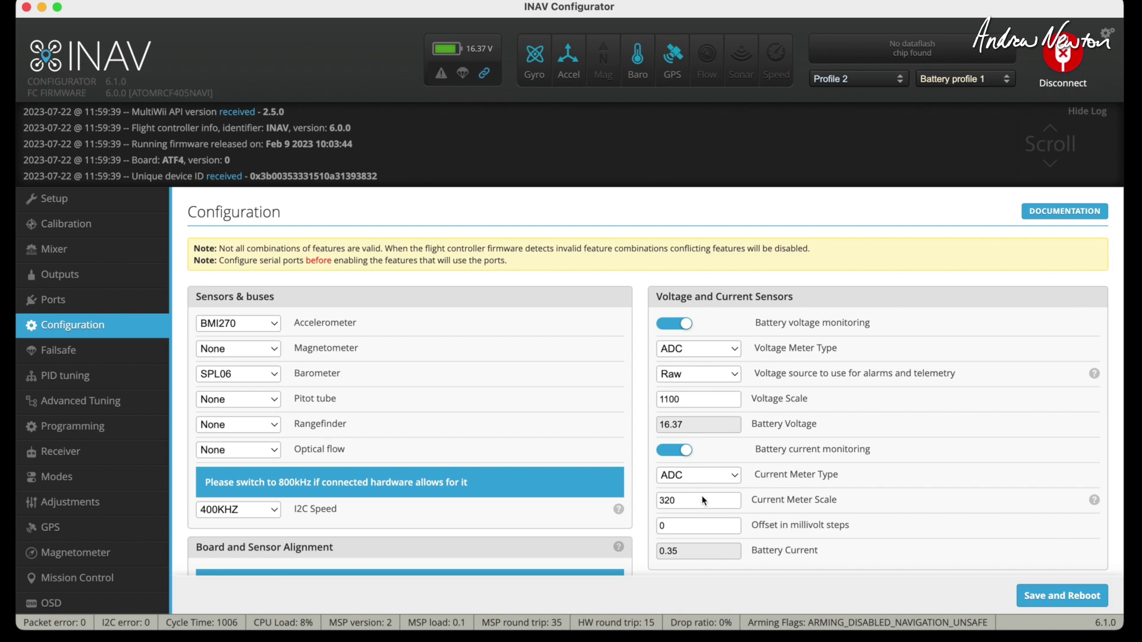
pyautogui.scroll(-10, 703, 501)
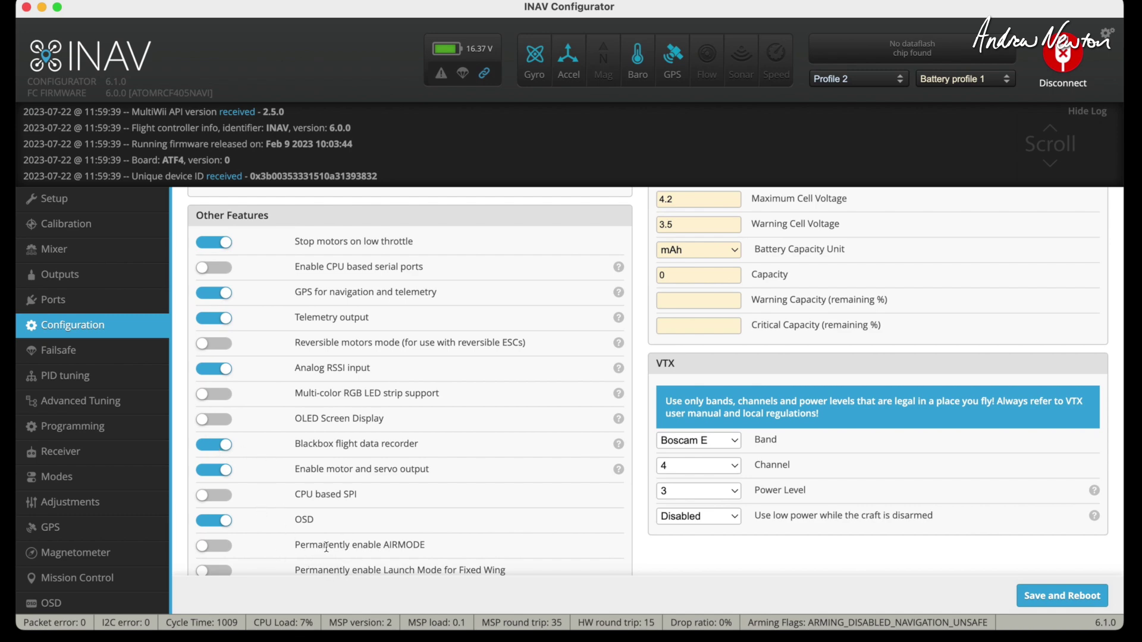
pyautogui.scroll(-3, 395, 555)
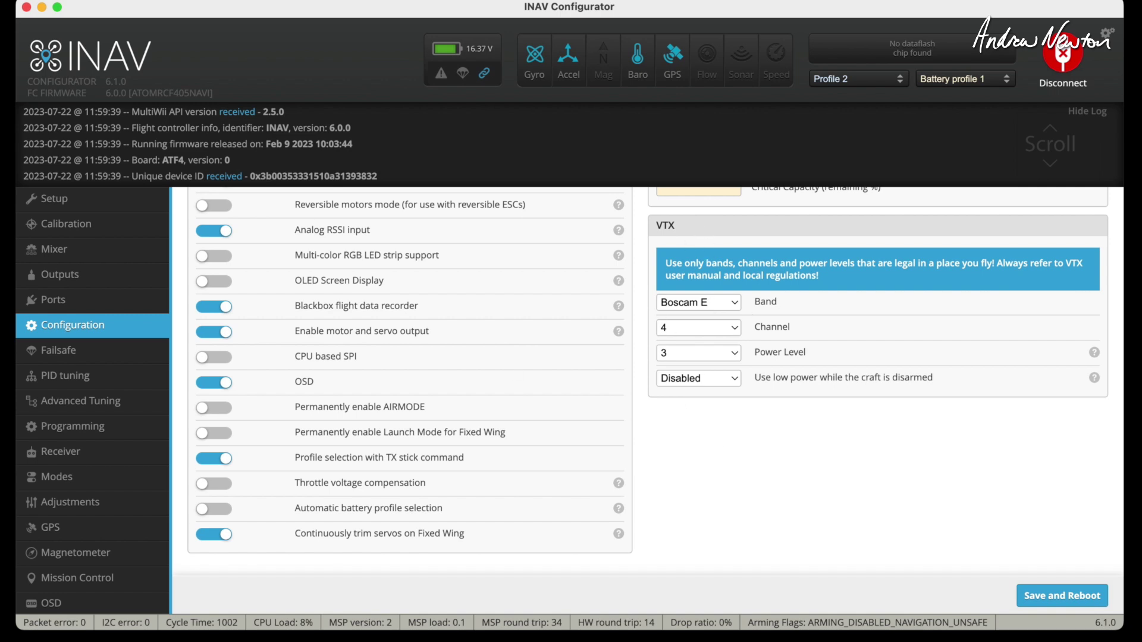
pyautogui.click(69, 369)
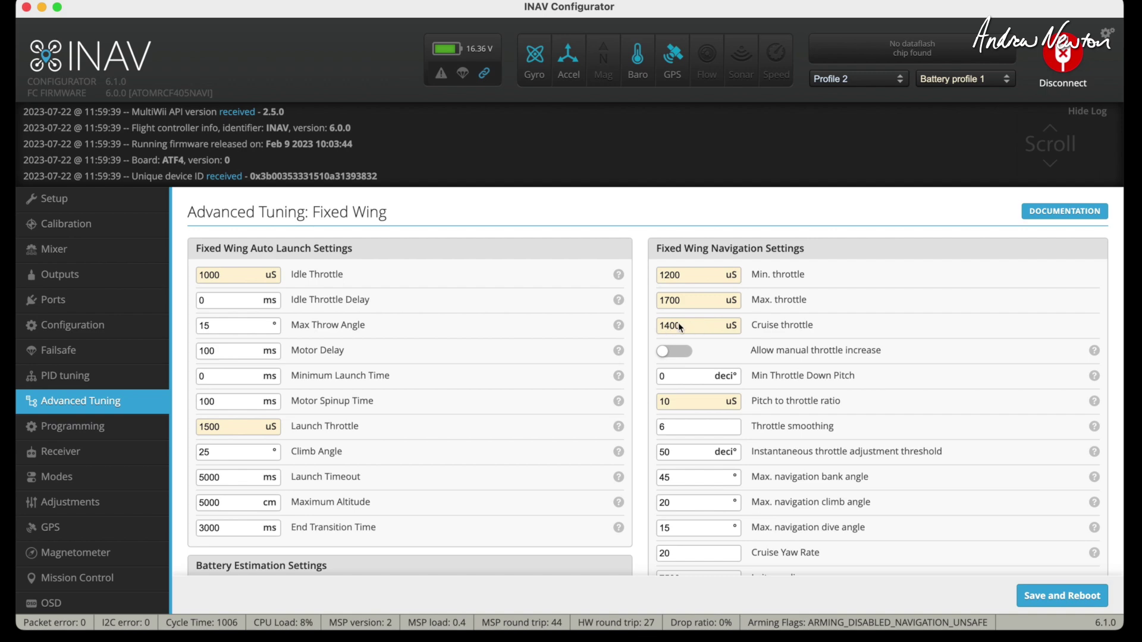
# Step: Scroll down through the navigation tuning settings and back up to the top
pyautogui.scroll(-10, 417, 357)
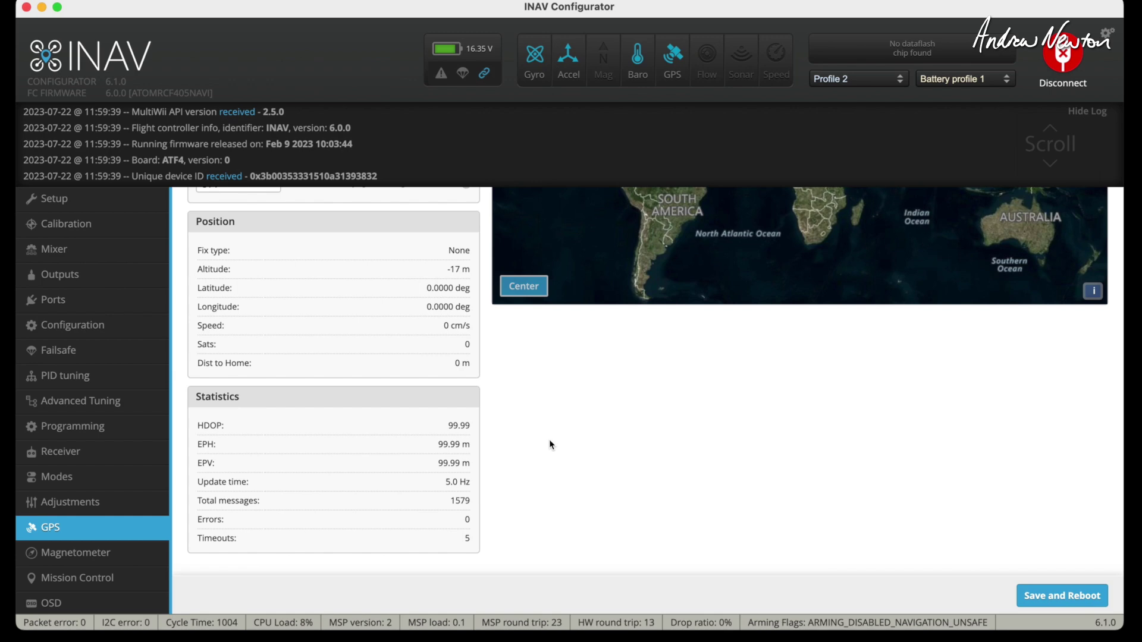
pyautogui.scroll(5, 552, 444)
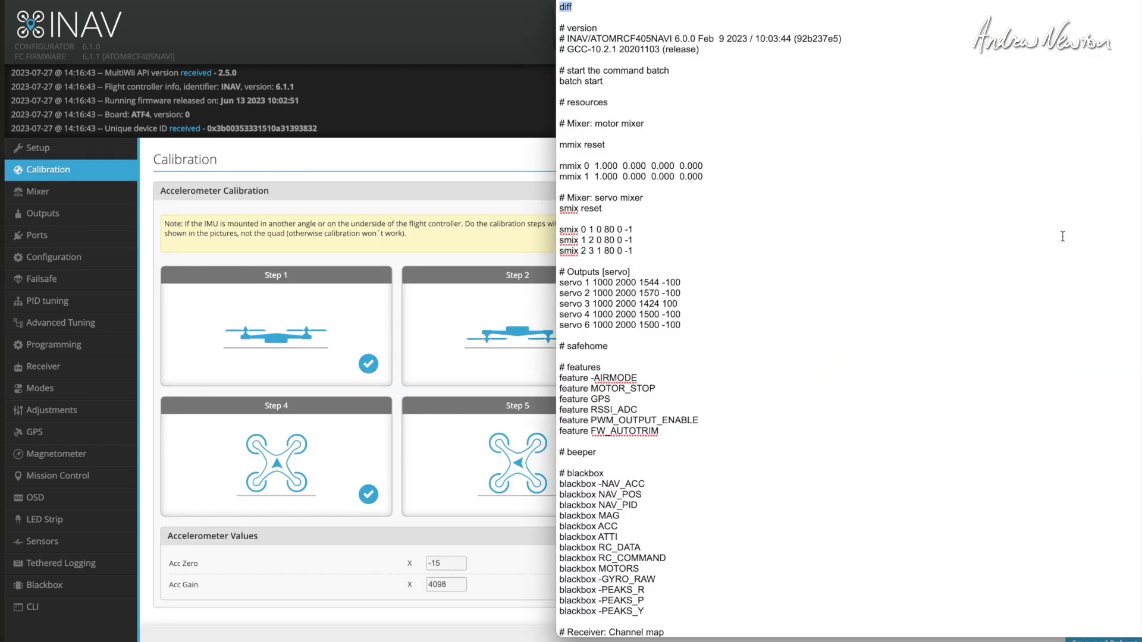
# Step: Select the acczero_x through accgain_z lines in the diff, then return to INAV Configurator
pyautogui.scroll(-3, 753, 299)
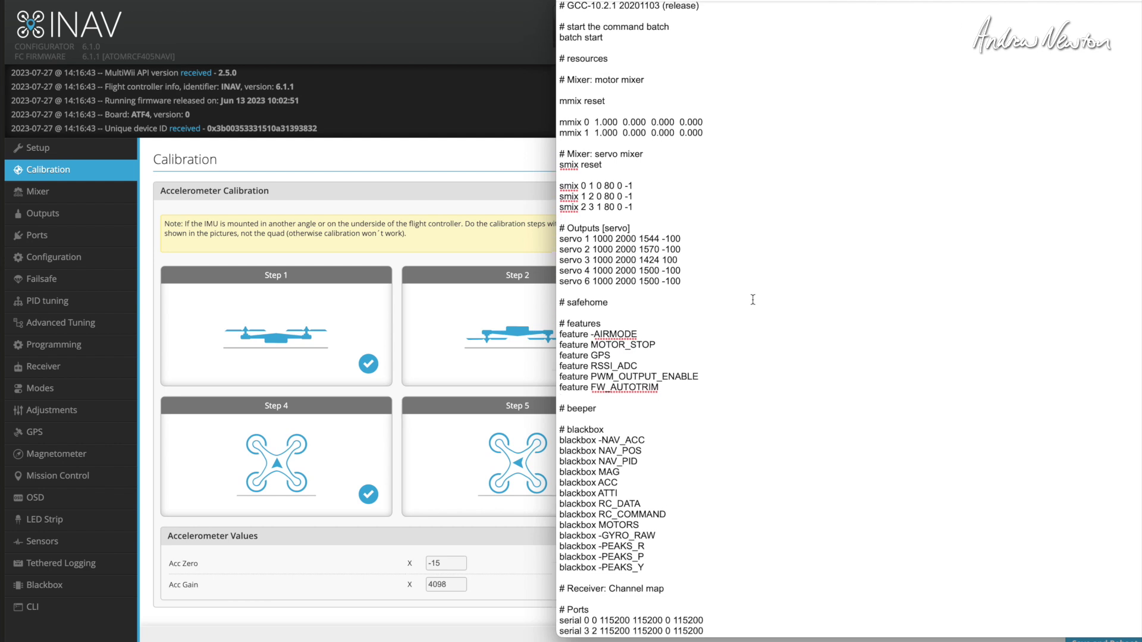
pyautogui.scroll(-10, 752, 299)
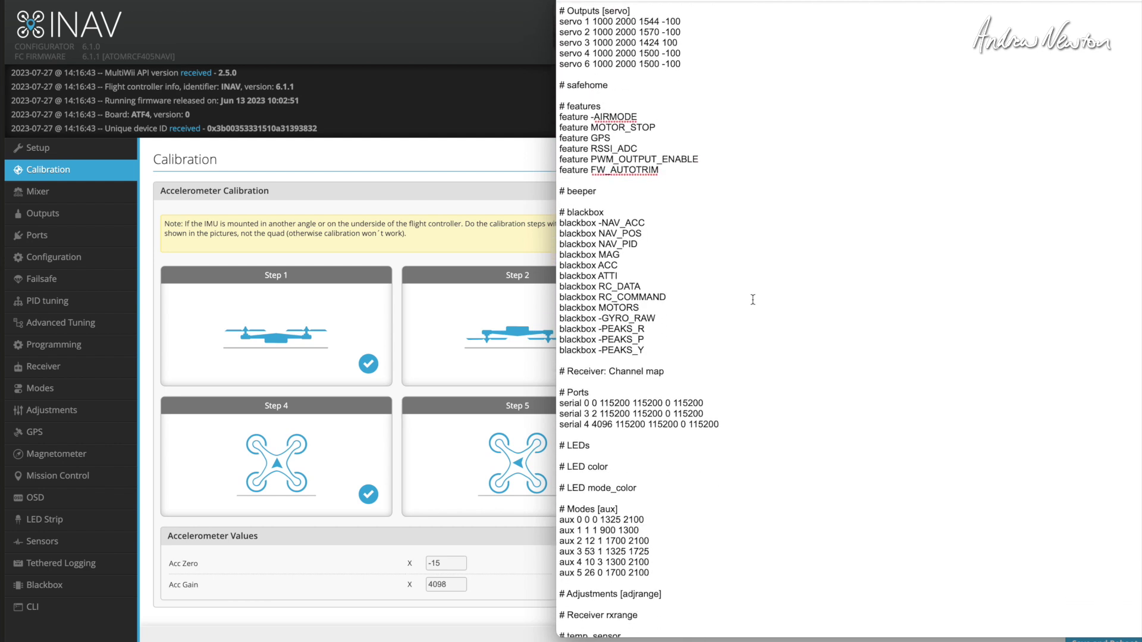
pyautogui.scroll(-15, 752, 299)
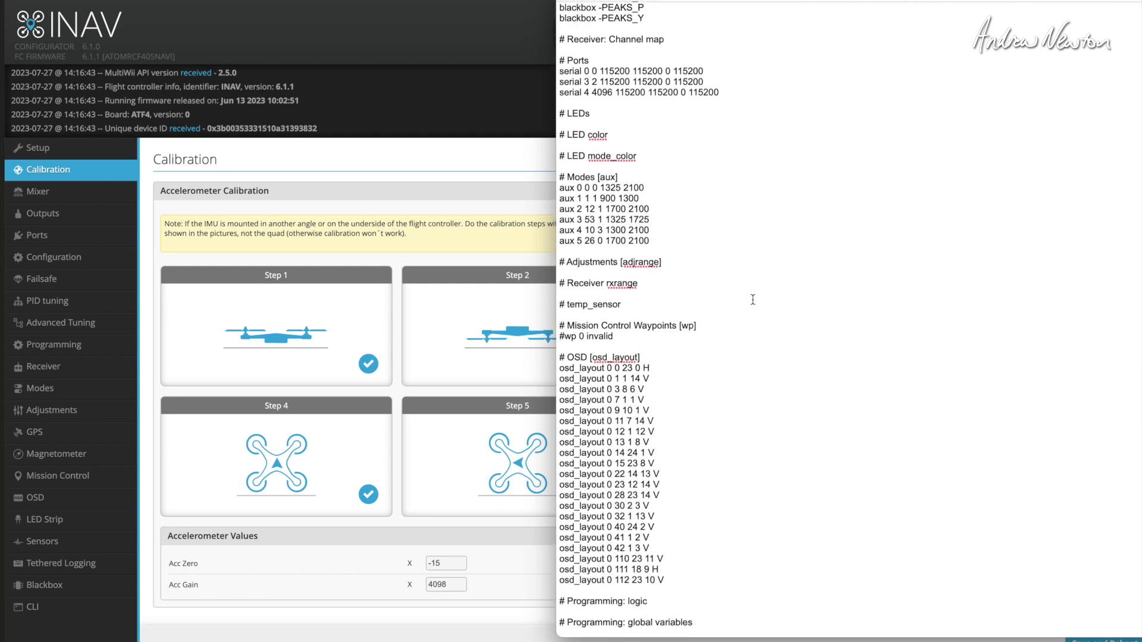
pyautogui.scroll(-18, 752, 299)
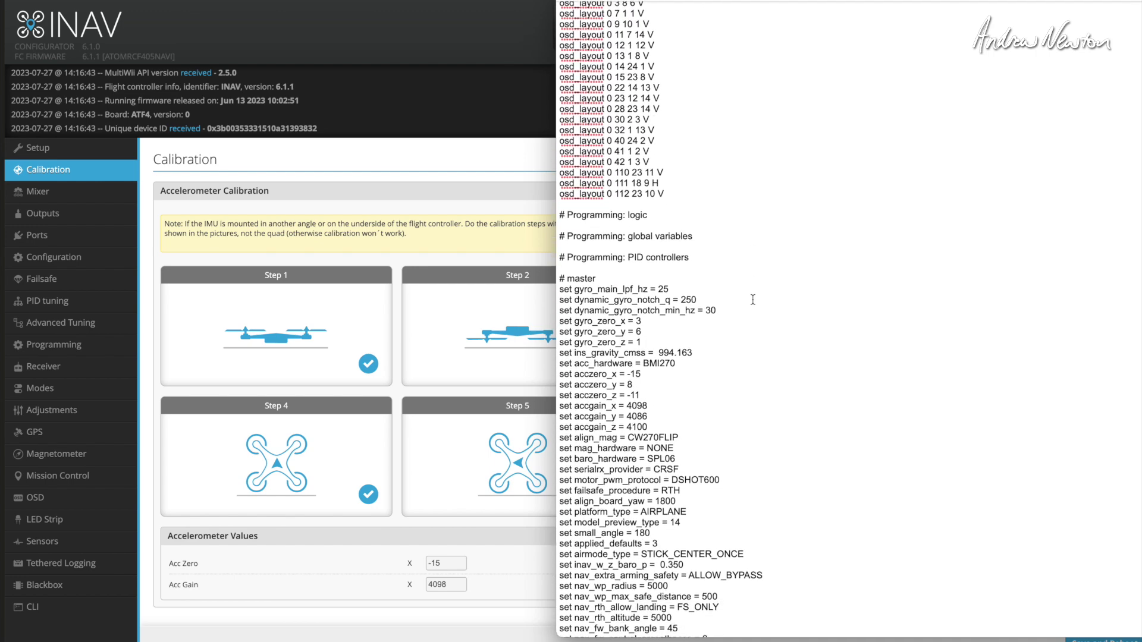
pyautogui.scroll(-4, 752, 299)
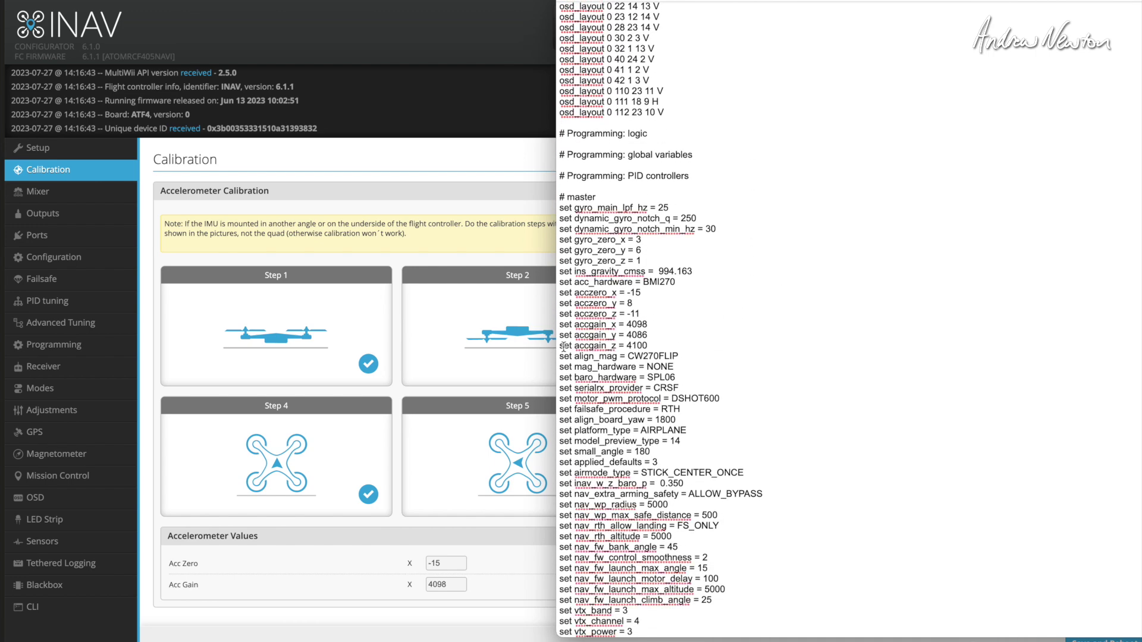
pyautogui.moveTo(647, 345); pyautogui.dragTo(547, 291)
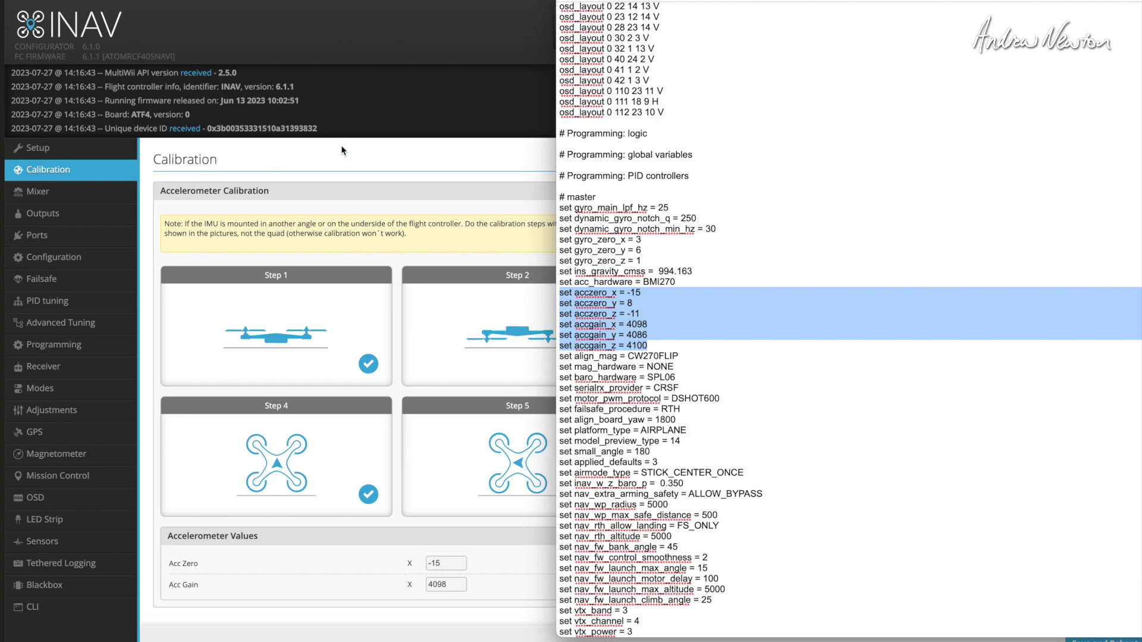
pyautogui.click(346, 159)
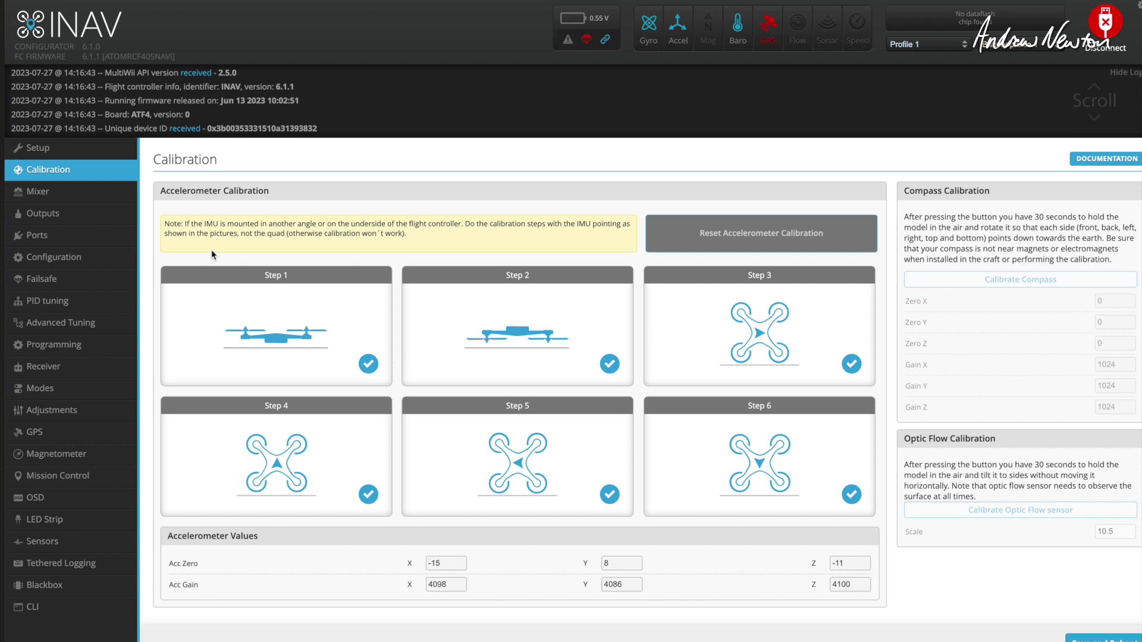
# Step: Check the new firmware's motor and servo mixer tables with servo weights of 100, then view Outputs
pyautogui.click(48, 192)
pyautogui.scroll(-3, 433, 380)
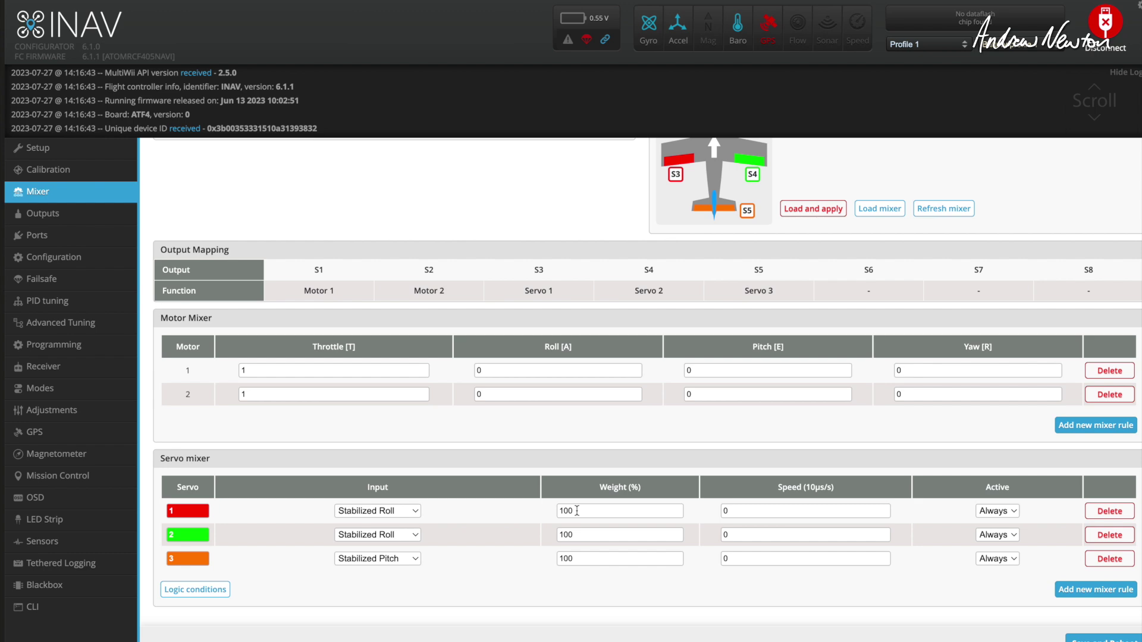
pyautogui.click(42, 214)
# Step: Scroll the servo outputs, then on the Ports tab check UART5's peripheral list, leaving Disabled
pyautogui.scroll(-3, 481, 310)
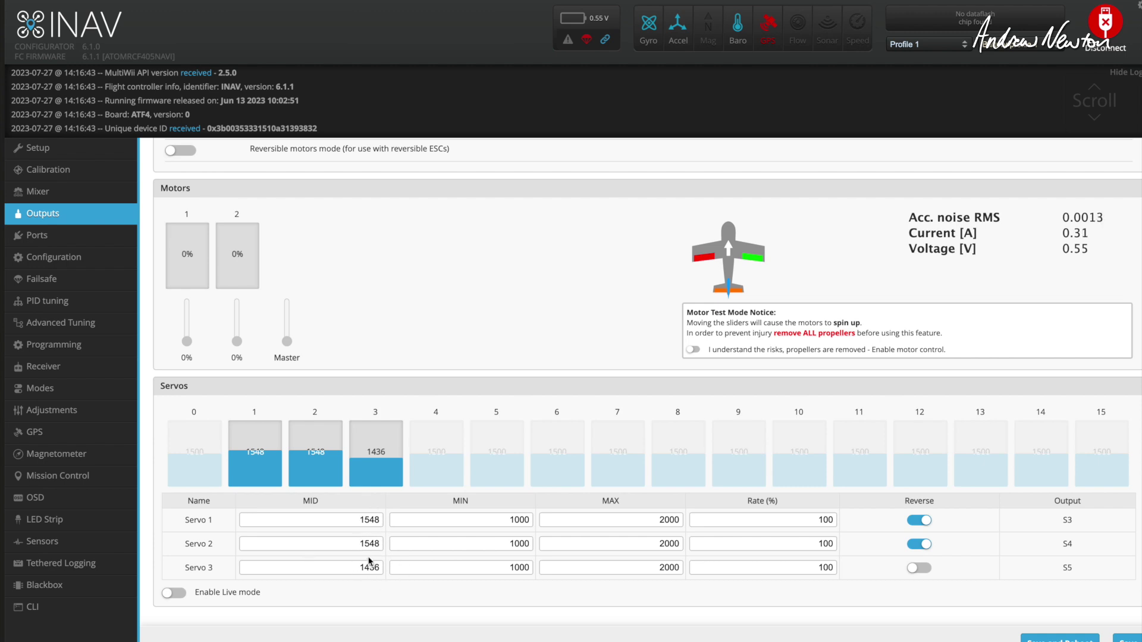
pyautogui.click(71, 239)
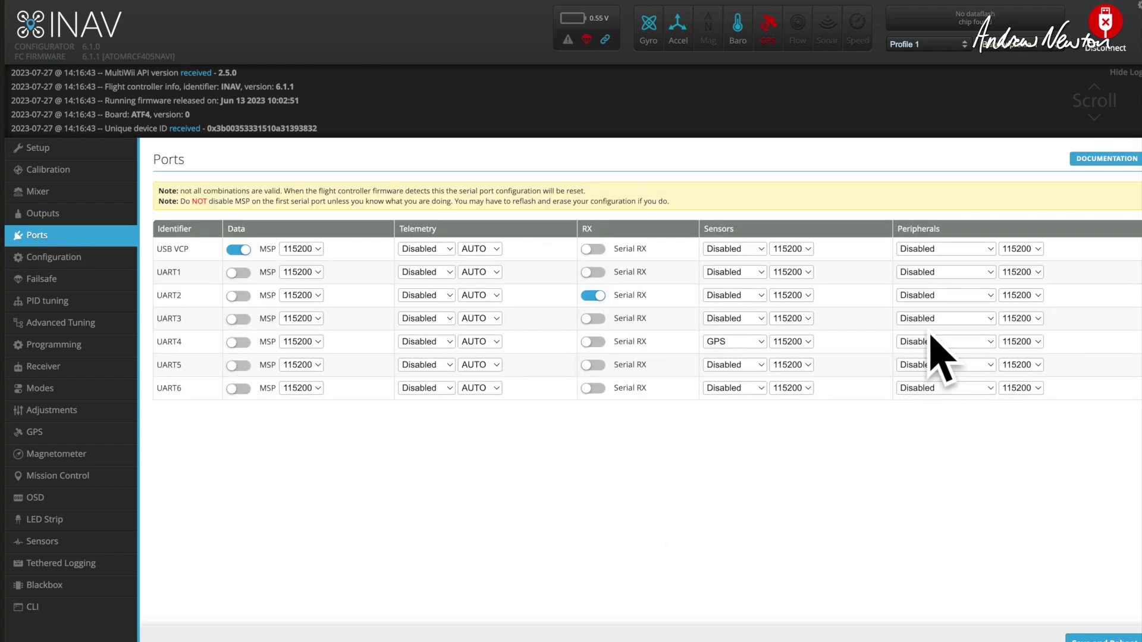
pyautogui.click(953, 365)
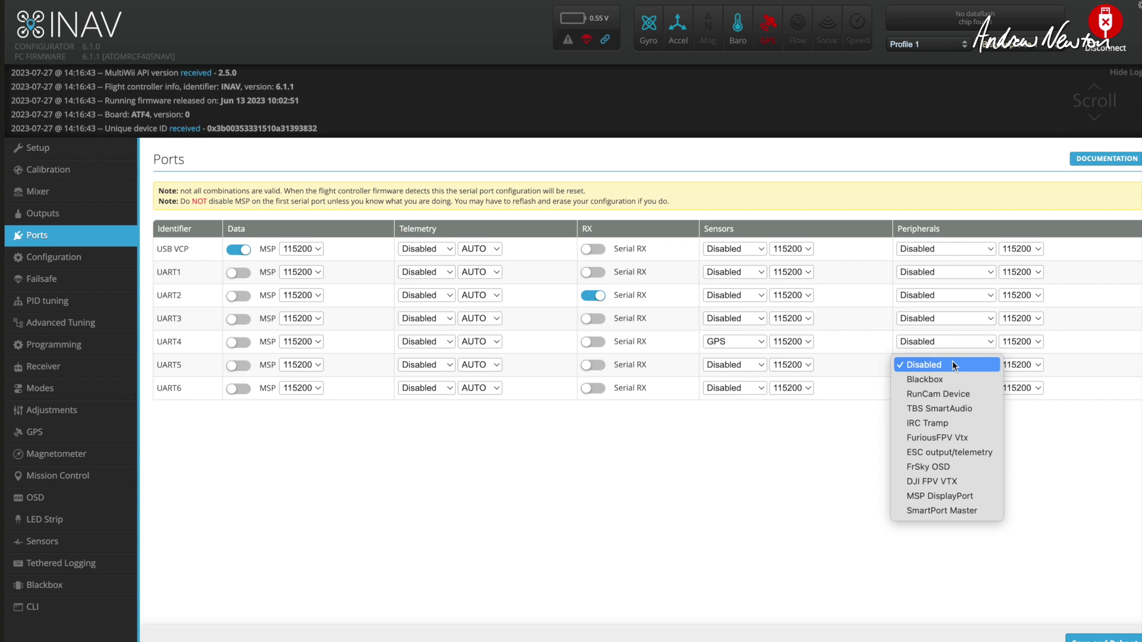
pyautogui.click(952, 364)
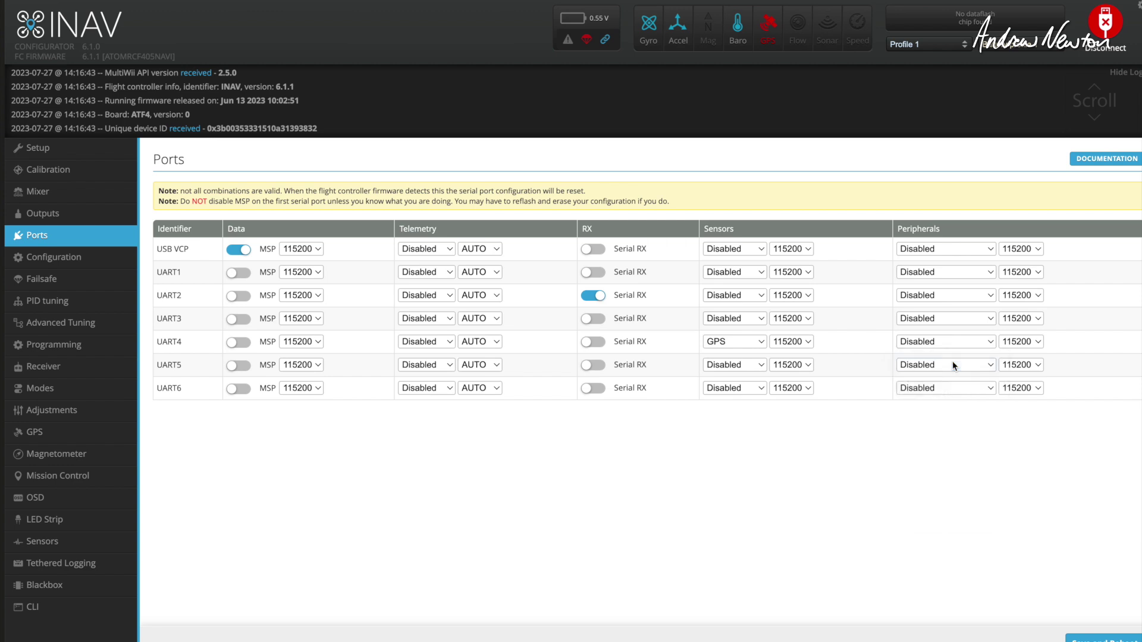
# Step: Switch UART5 to DJI FPV VTX and back to Disabled, then view Configuration's board alignment
pyautogui.click(952, 364)
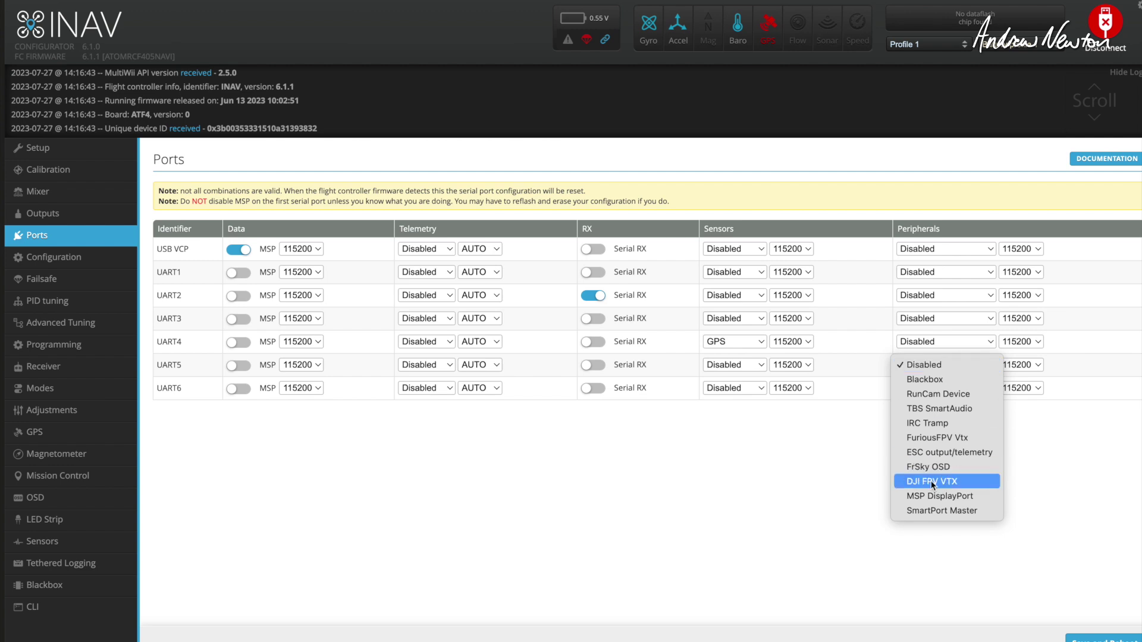
pyautogui.click(956, 482)
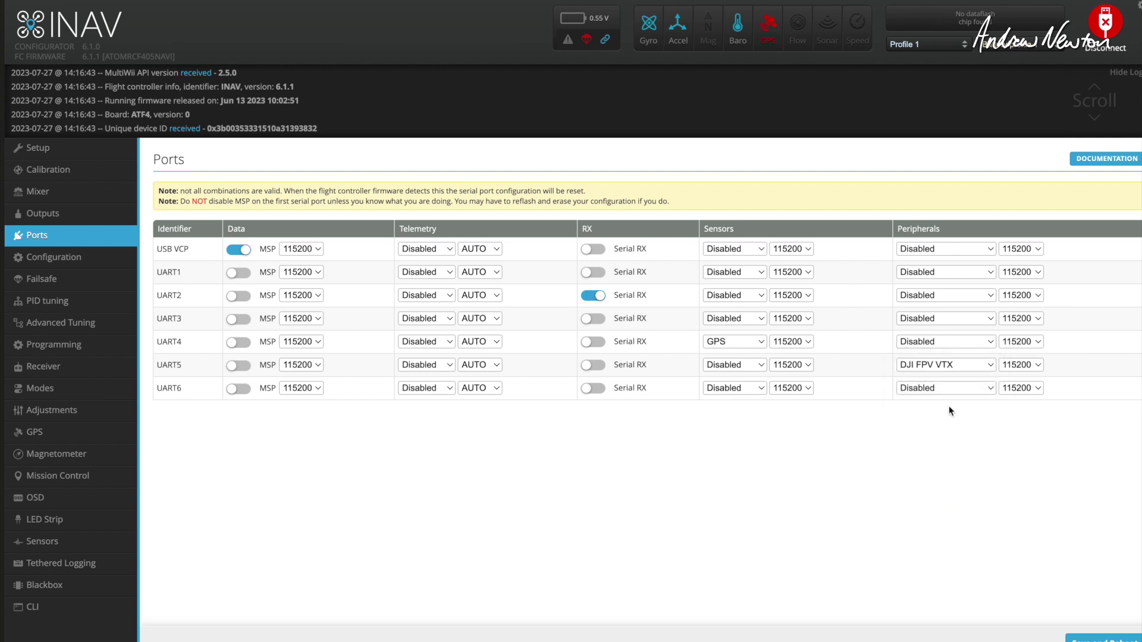
pyautogui.click(957, 363)
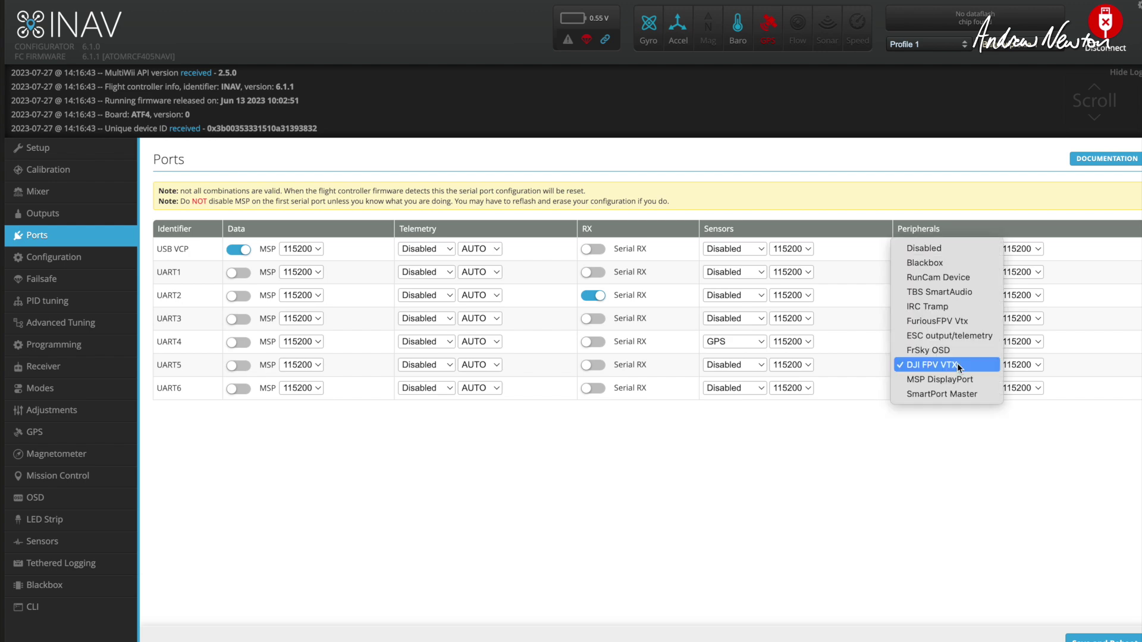
pyautogui.click(942, 248)
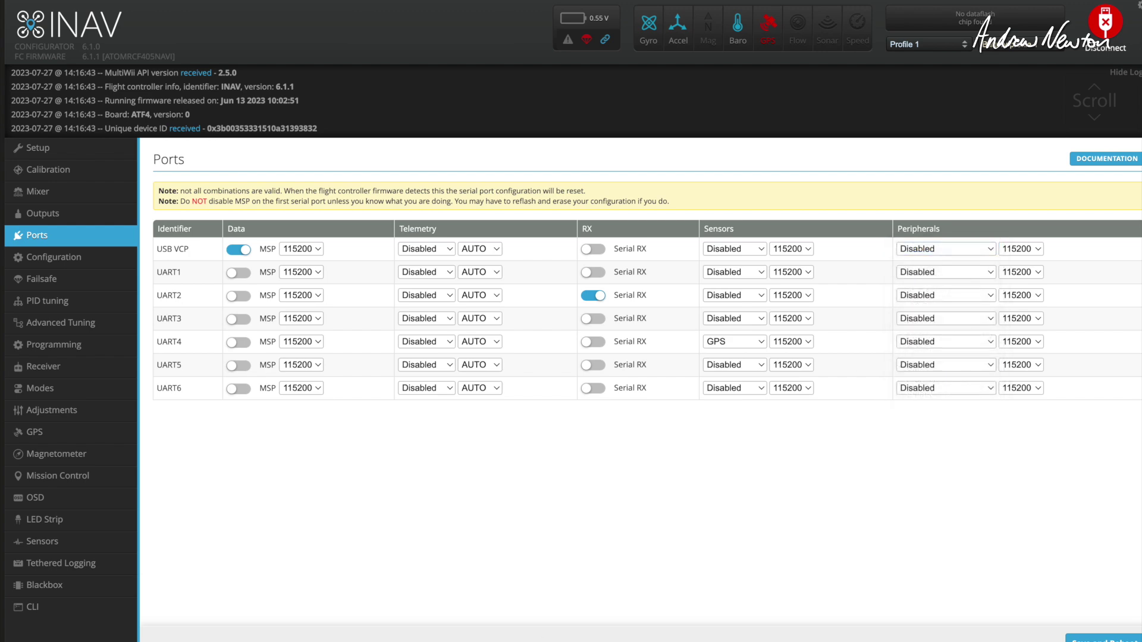
pyautogui.click(37, 257)
pyautogui.scroll(-5, 357, 350)
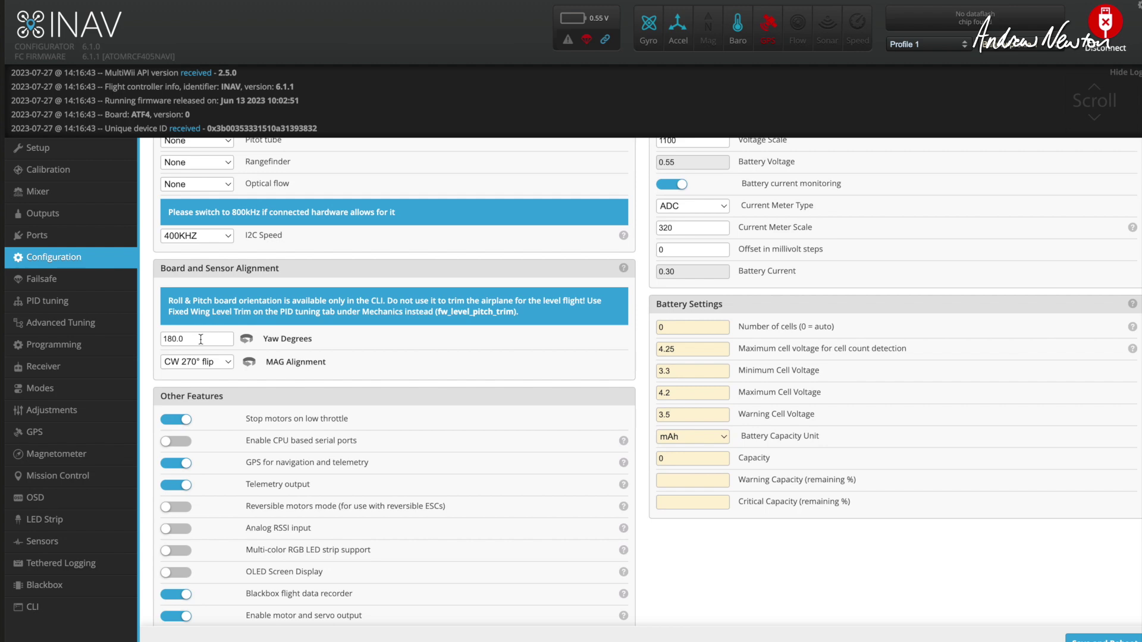
# Step: Scroll through Other Features, then view Failsafe with RTH procedure, 5 ds guard time and 1000 uS landing throttle
pyautogui.scroll(-3, 468, 382)
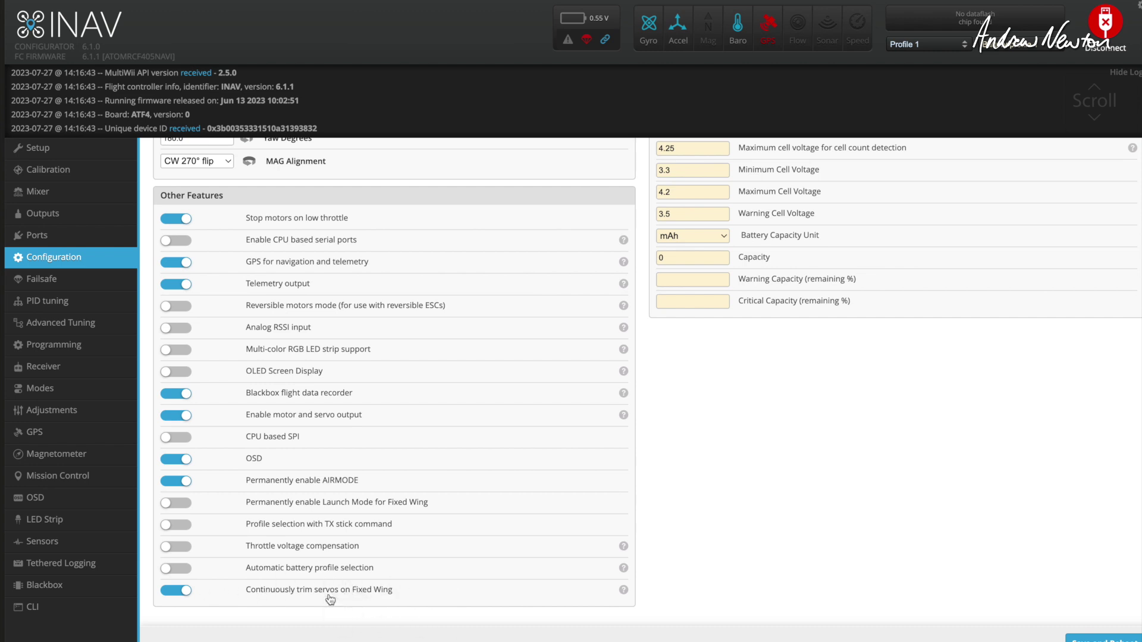
pyautogui.click(69, 276)
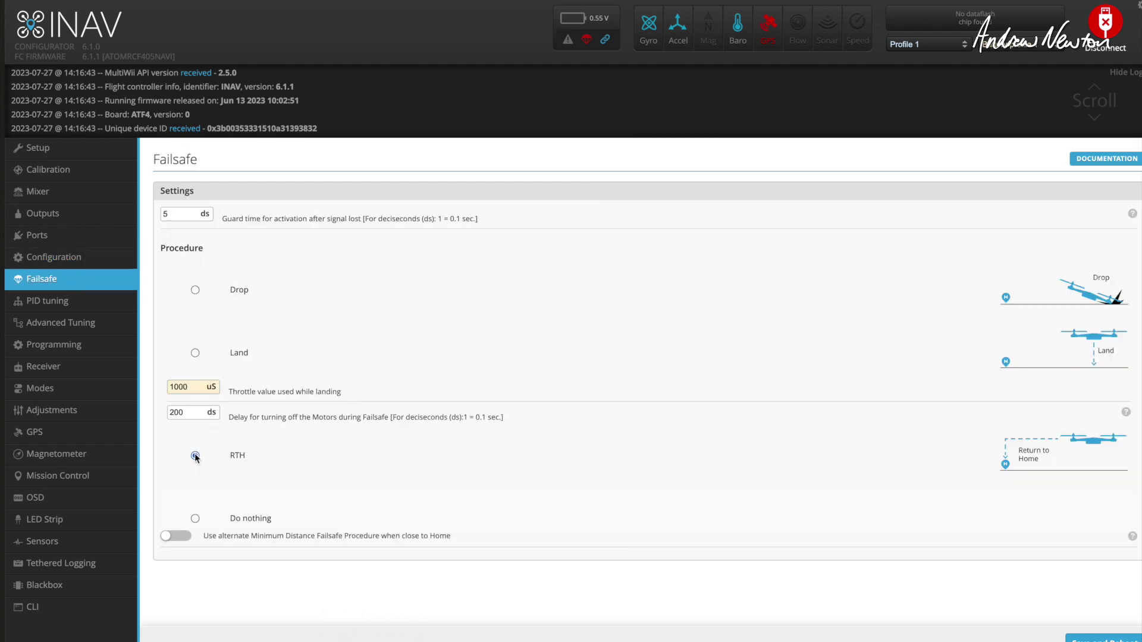
# Step: Review PID gains and Rates & Expo, then view fixed-wing Advanced Tuning with 1350 uS cruise throttle
pyautogui.click(61, 300)
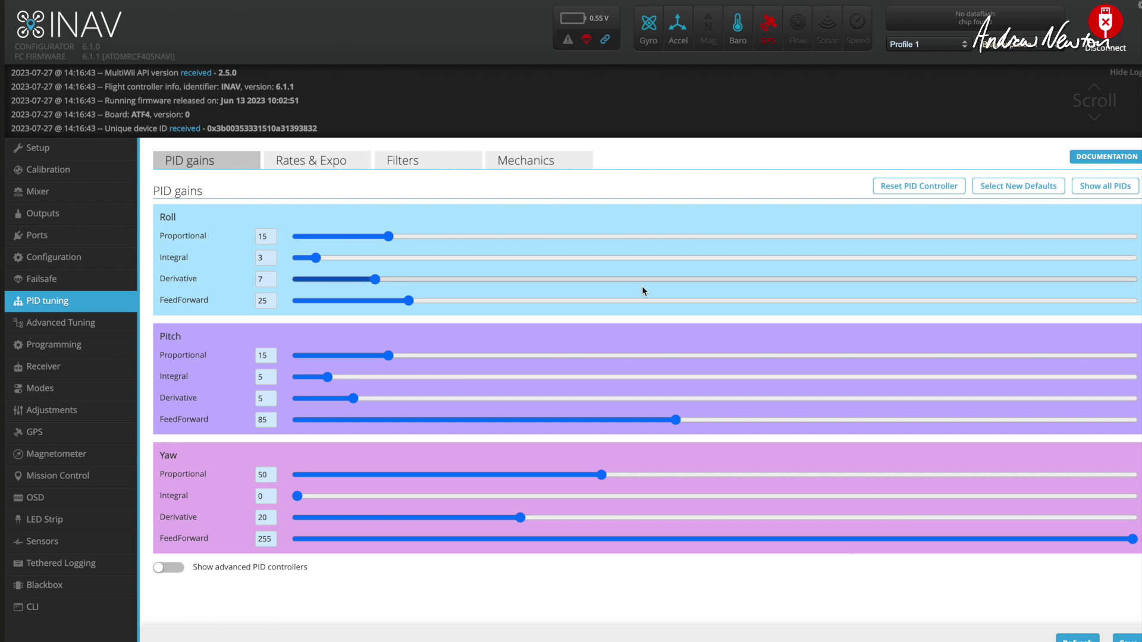
pyautogui.click(325, 164)
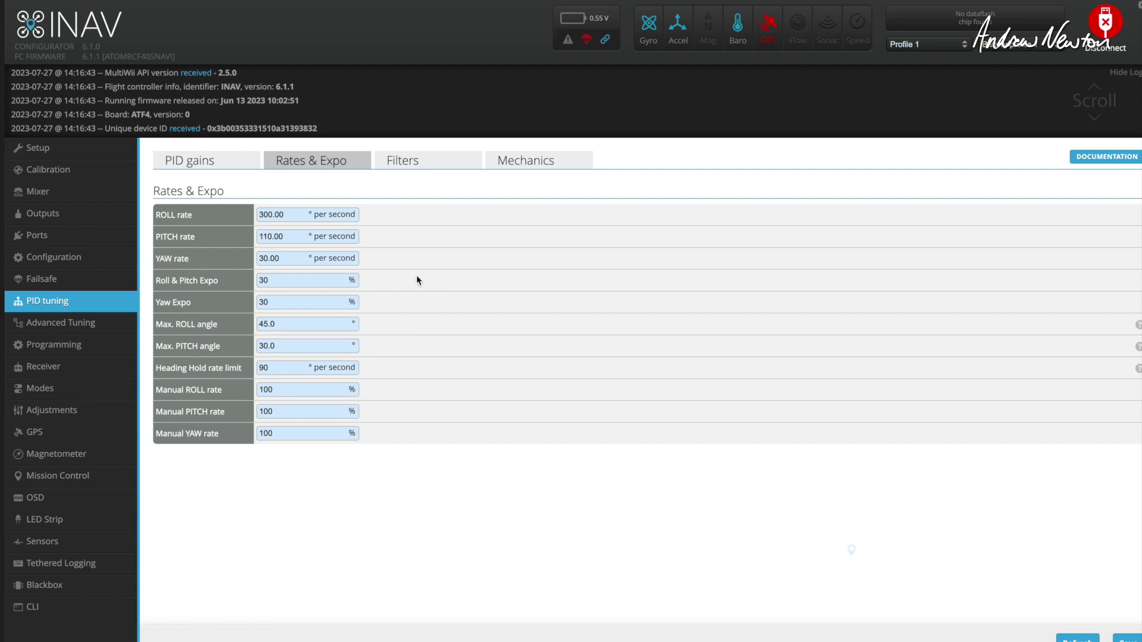
pyautogui.click(54, 322)
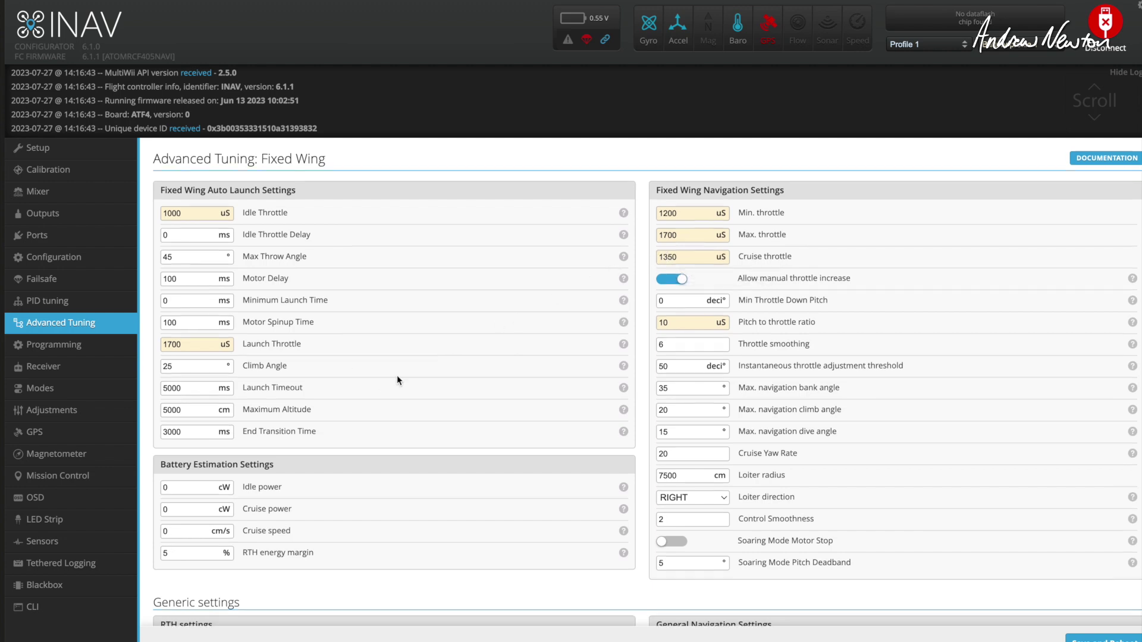
# Step: On the Receiver page, confirm the Serial Receiver Provider stays set to CRSF
pyautogui.scroll(-4, 397, 376)
pyautogui.scroll(4, 397, 374)
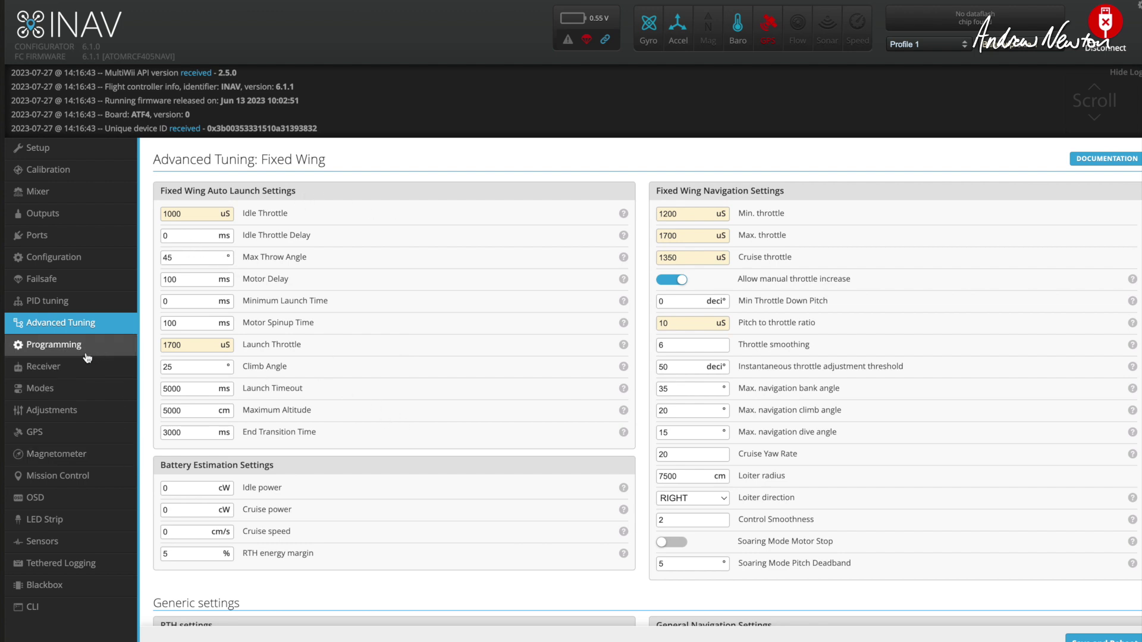
pyautogui.click(76, 367)
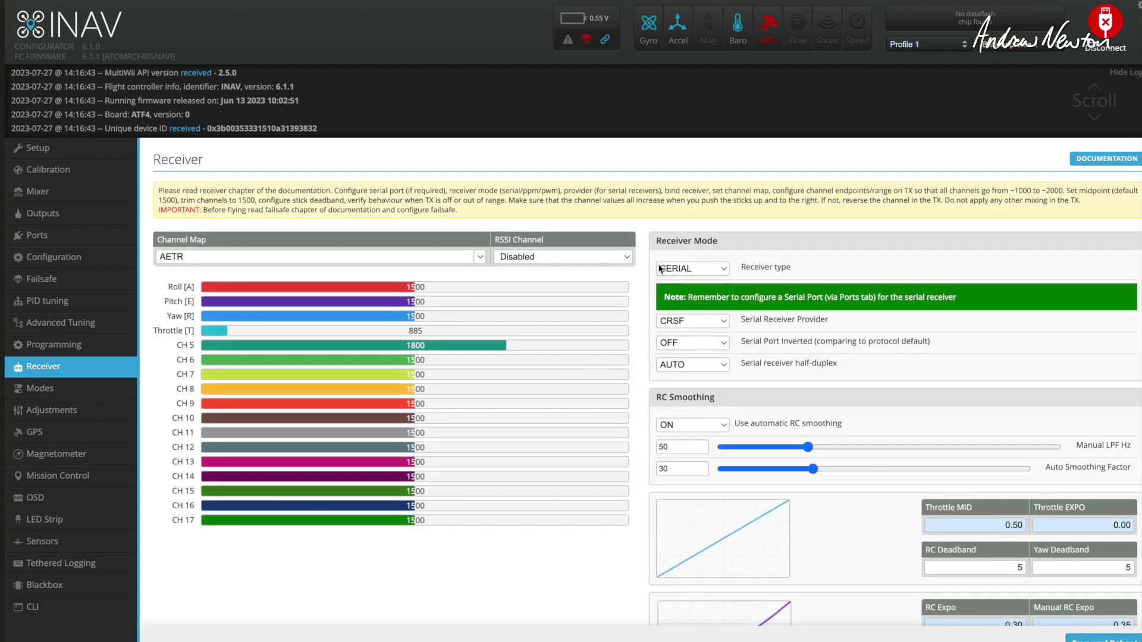
pyautogui.click(700, 324)
pyautogui.click(701, 324)
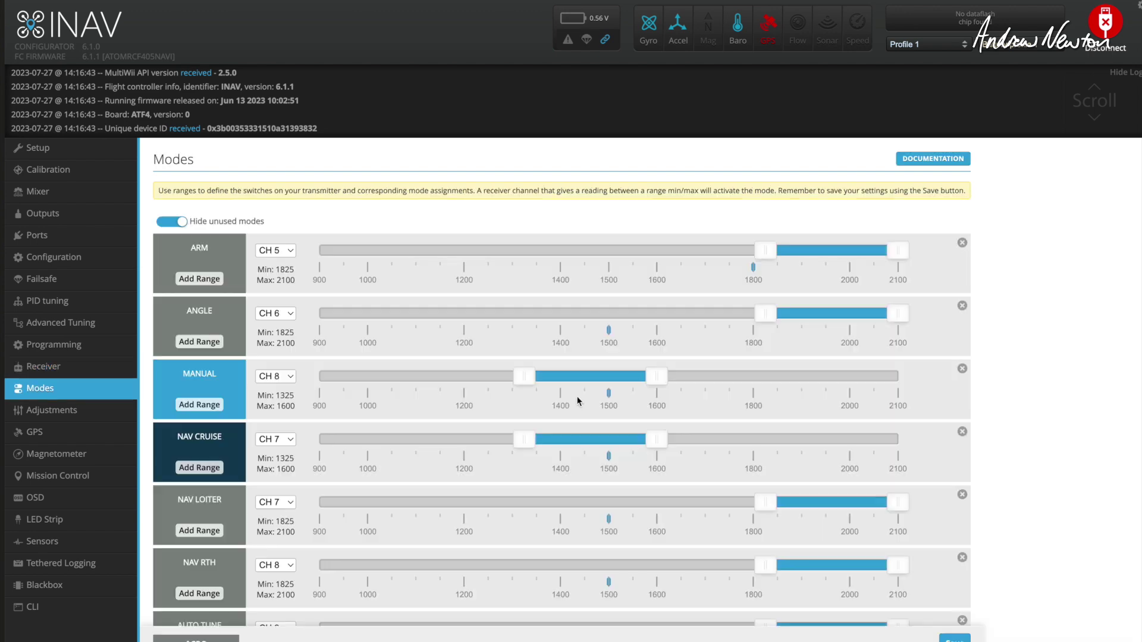
# Step: Review the mode switch ranges on the Modes page, then move to the GPS page
pyautogui.scroll(-3, 571, 398)
pyautogui.scroll(3, 578, 401)
pyautogui.press('Return')
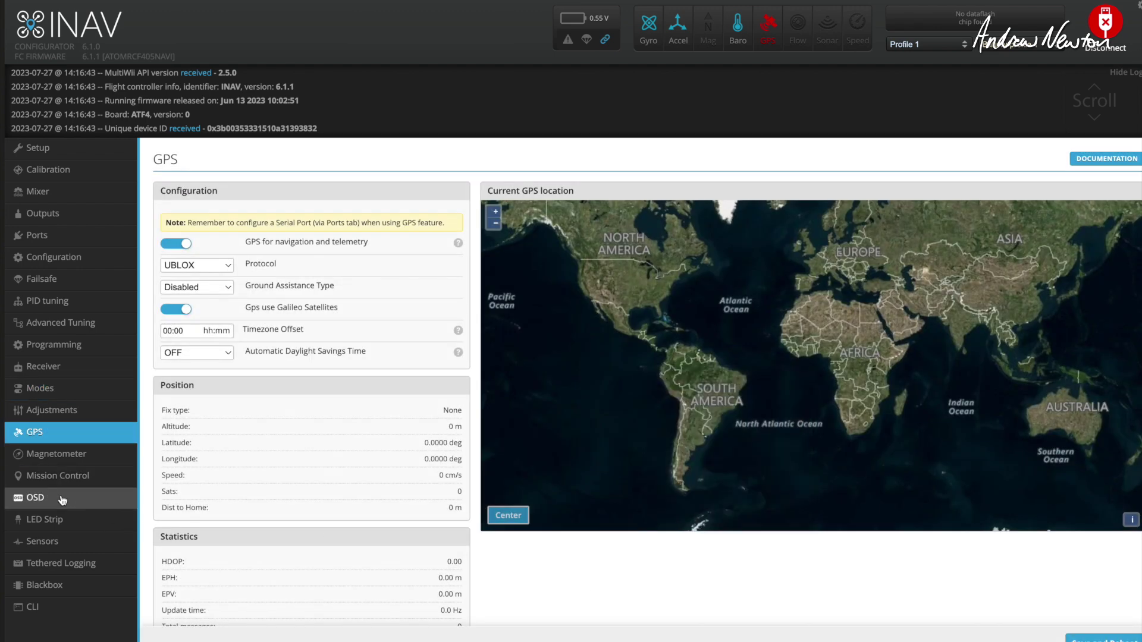
# Step: Browse the OSD element list and preview, then check Ports: Serial RX on UART2, GPS on UART4
pyautogui.click(62, 500)
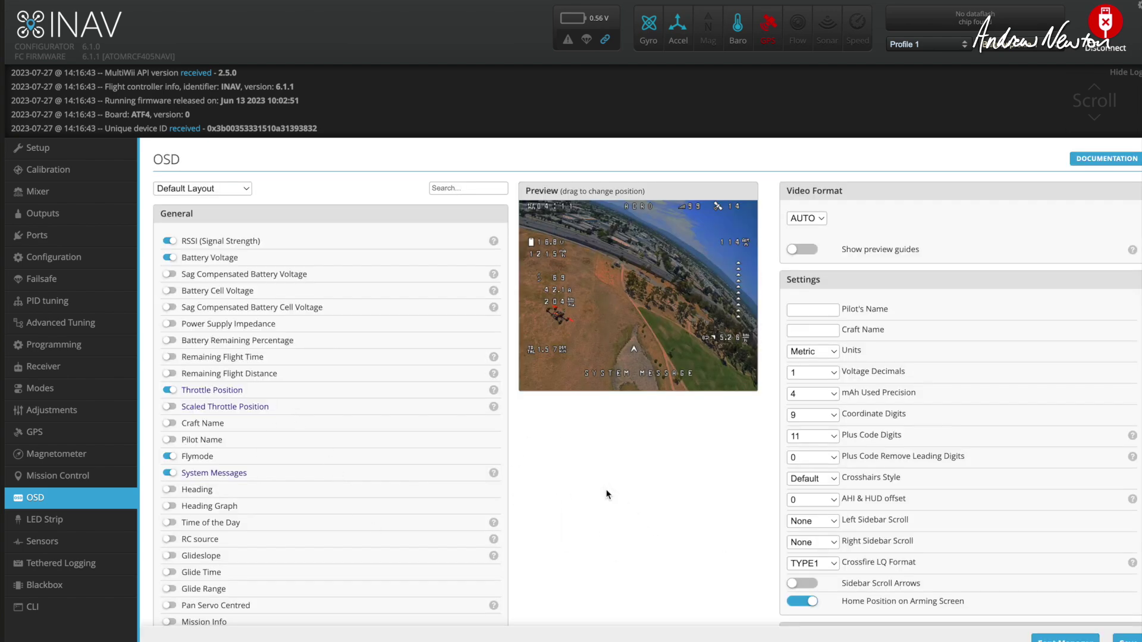
pyautogui.scroll(-10, 669, 483)
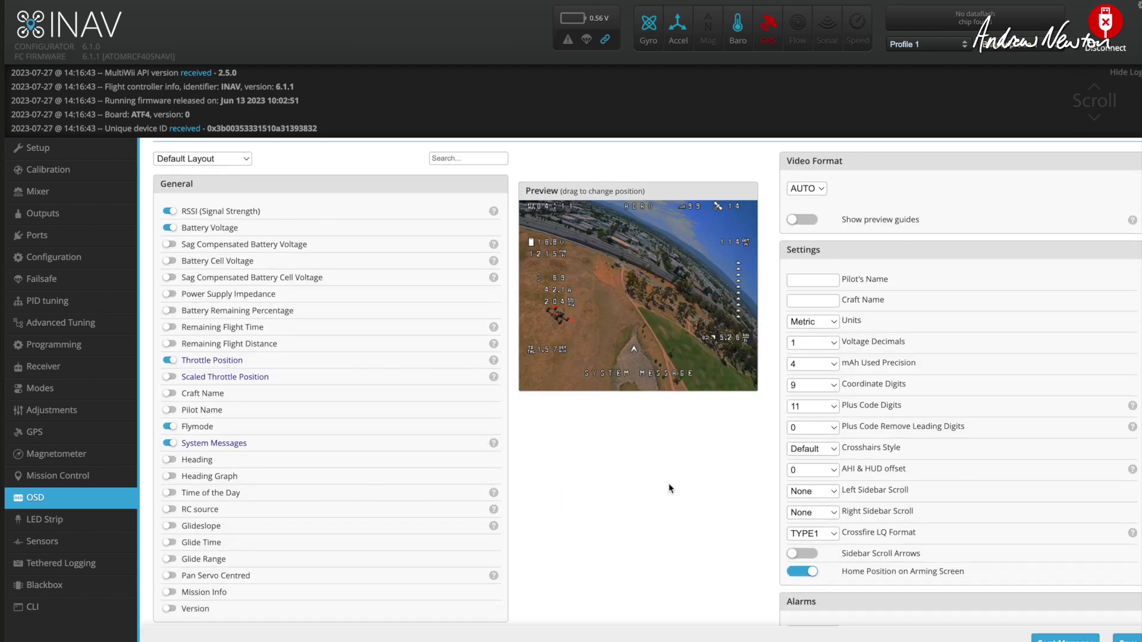
pyautogui.scroll(-6, 873, 493)
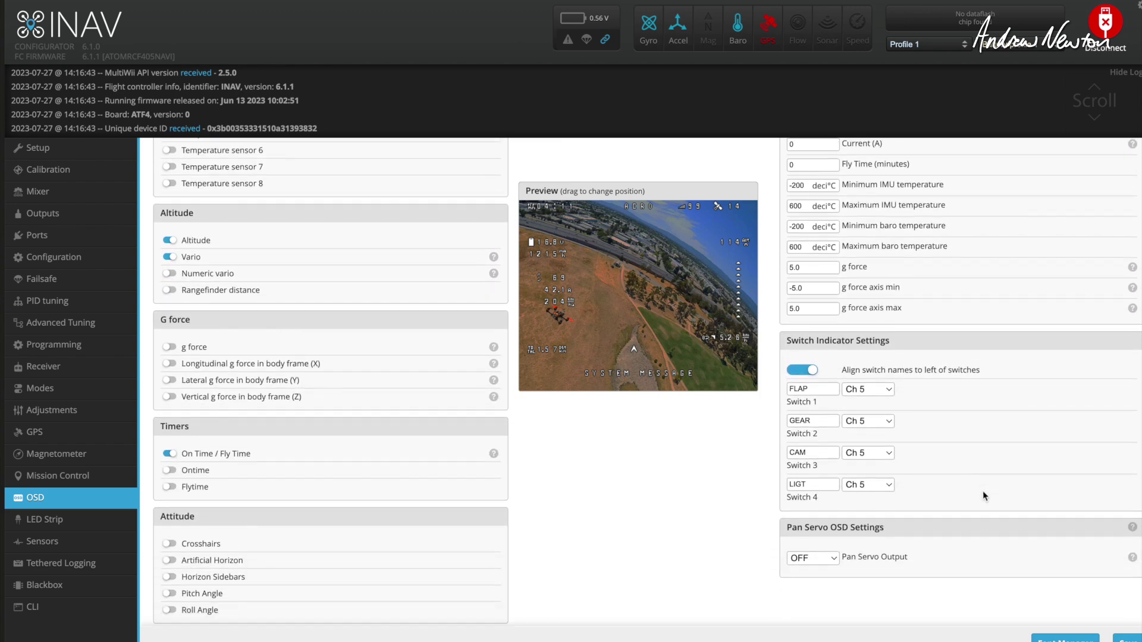
pyautogui.scroll(16, 832, 361)
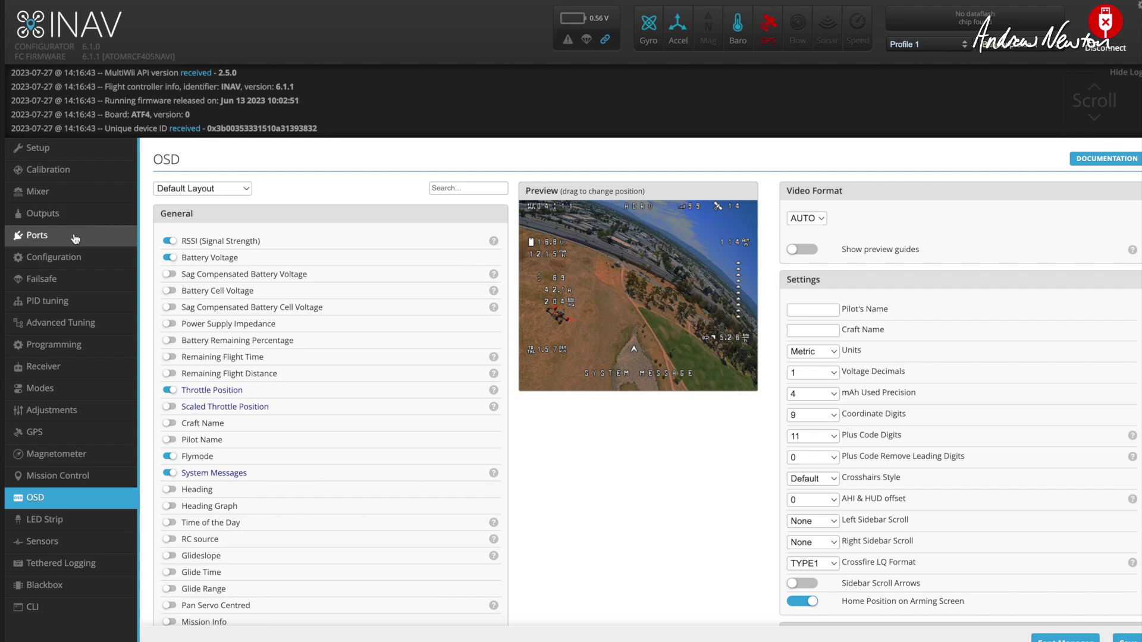
pyautogui.click(75, 233)
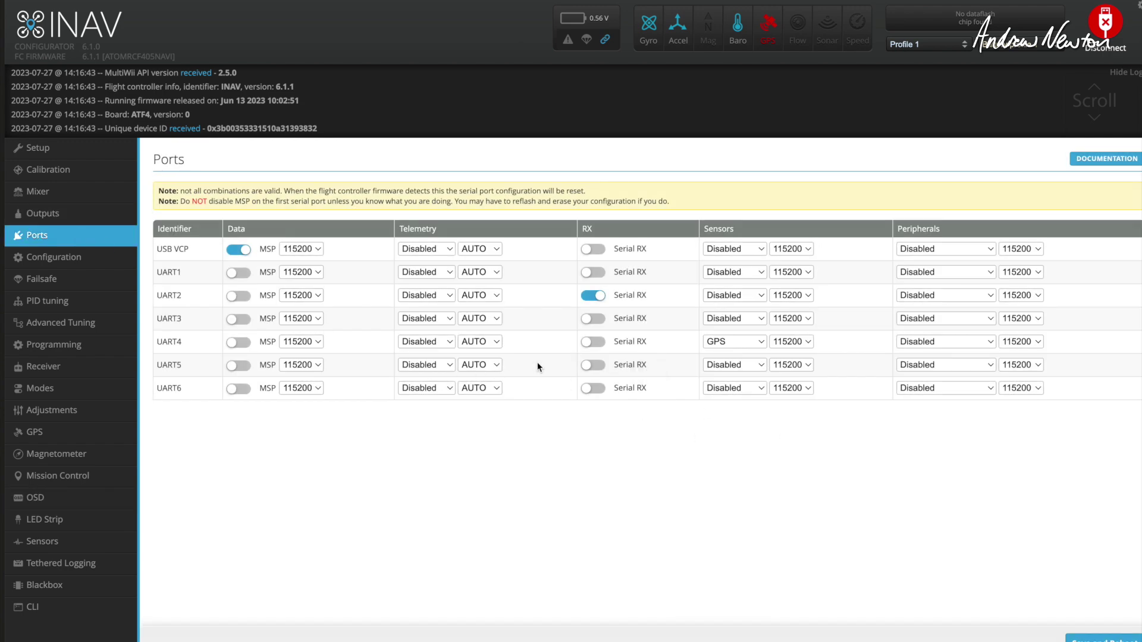
pyautogui.click(955, 366)
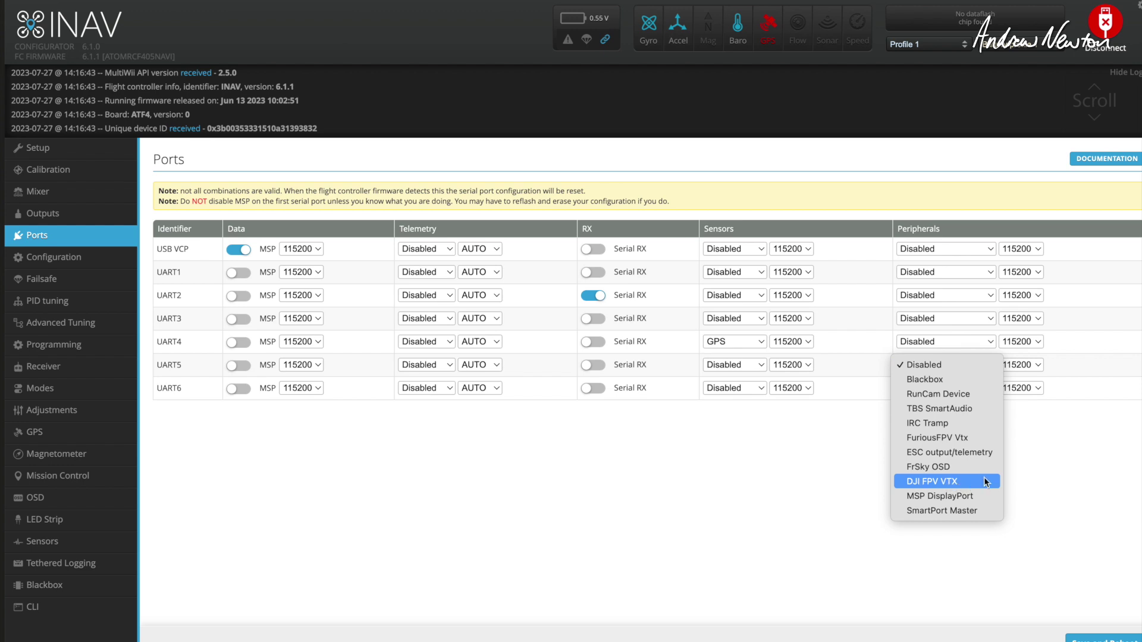
pyautogui.click(875, 382)
pyautogui.click(36, 498)
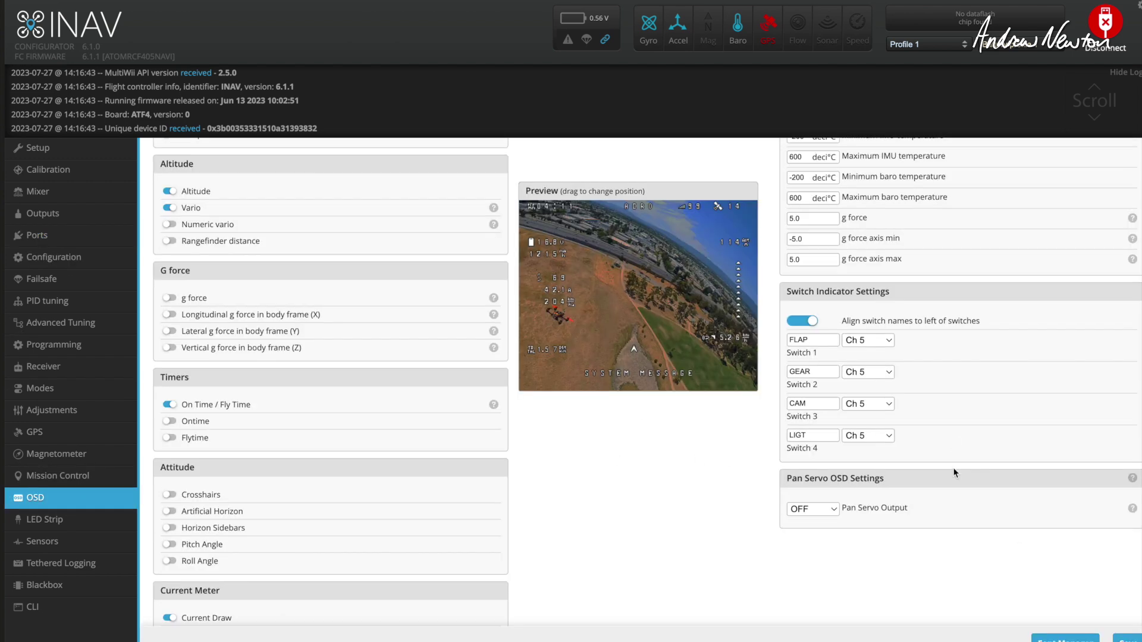
pyautogui.scroll(-6, 953, 472)
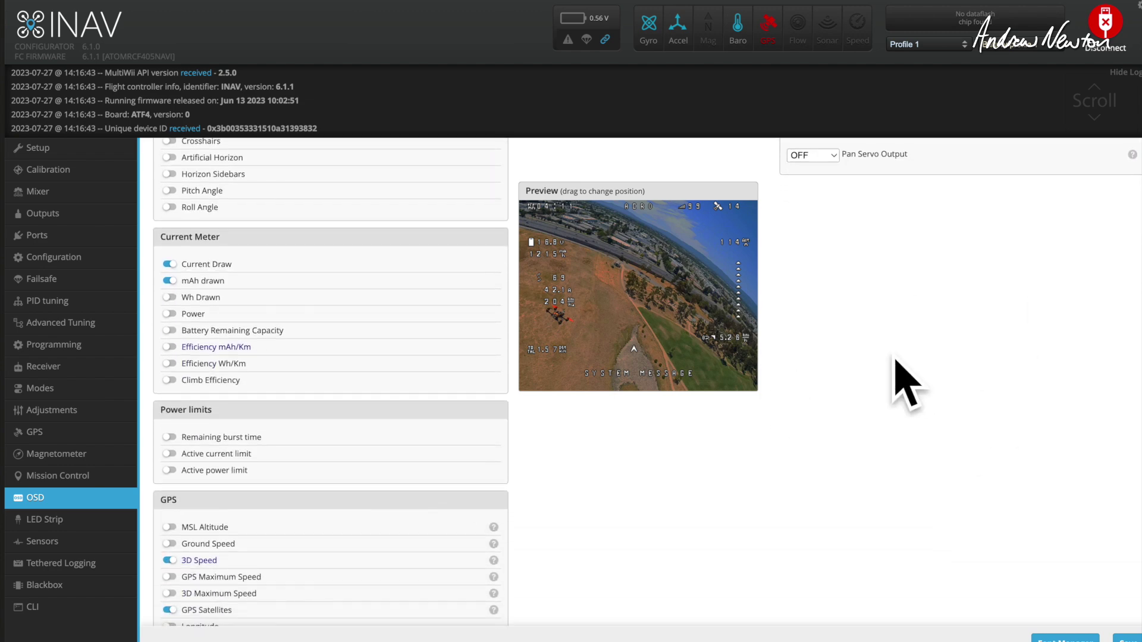